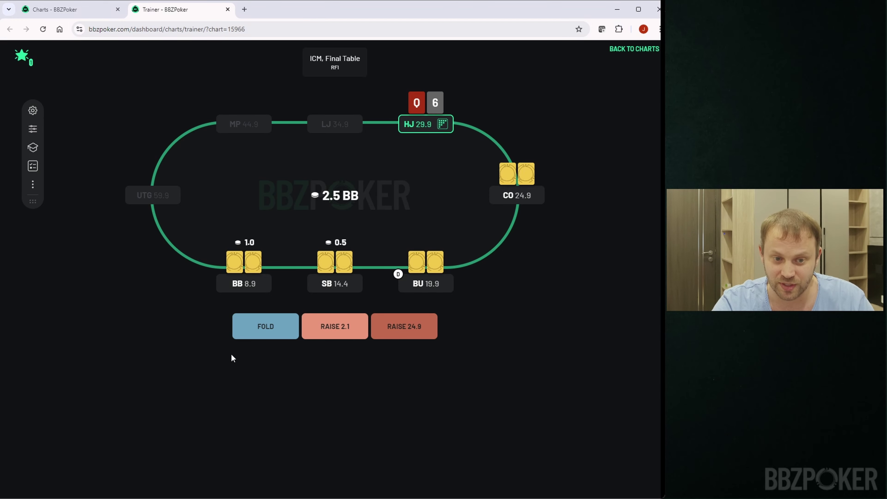
# Fold the HJ Q-6 hand and deal the UTG Q-J hand with 24.9 BB
pyautogui.click(241, 334)
pyautogui.click(461, 374)
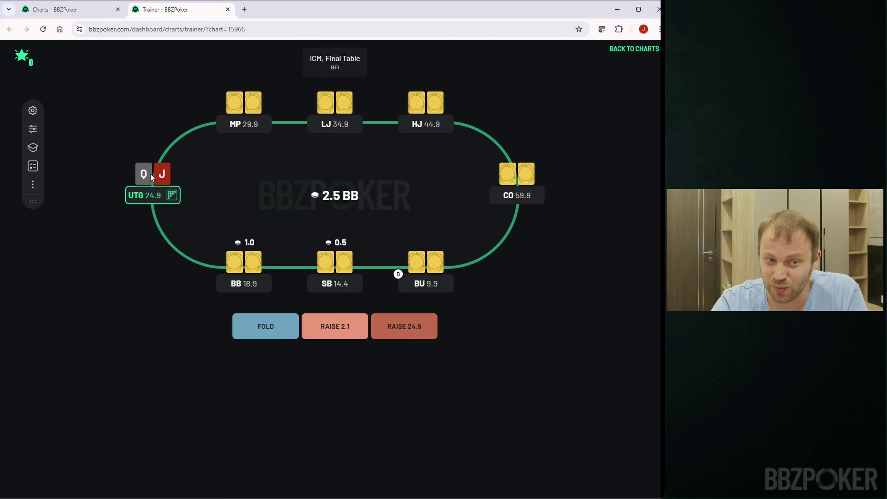
# Fold UTG Q-J, check its Hero Range chart (86.6% fold), and deal the next hand
pyautogui.click(276, 336)
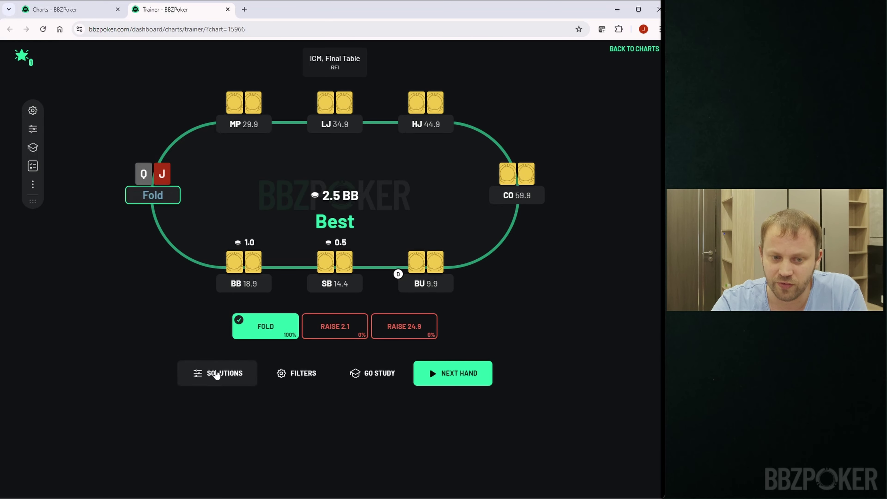
pyautogui.click(172, 195)
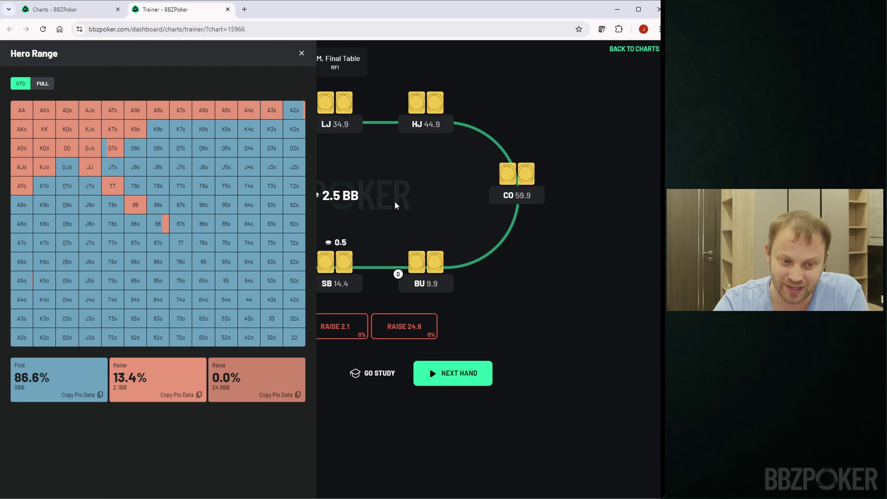
pyautogui.click(335, 197)
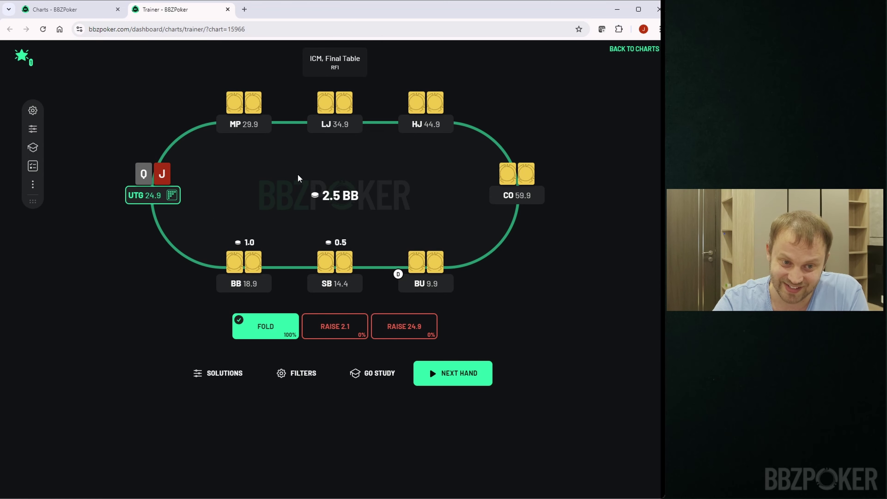
pyautogui.click(172, 196)
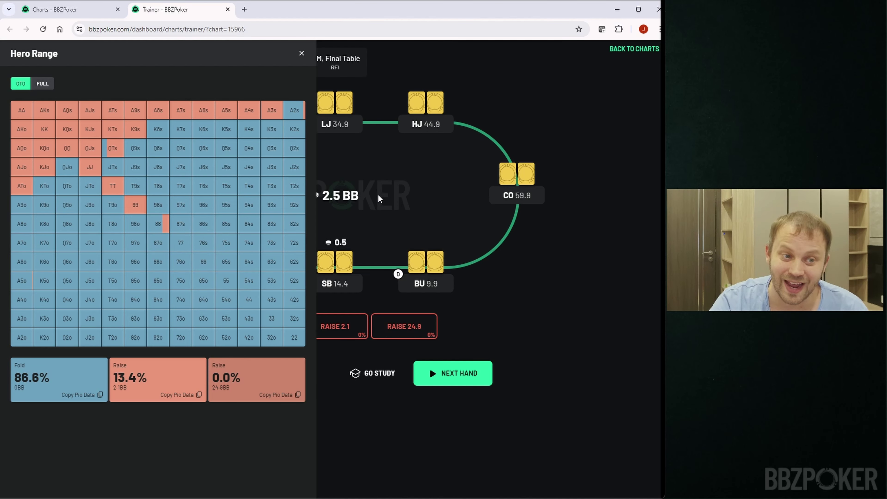
pyautogui.click(389, 180)
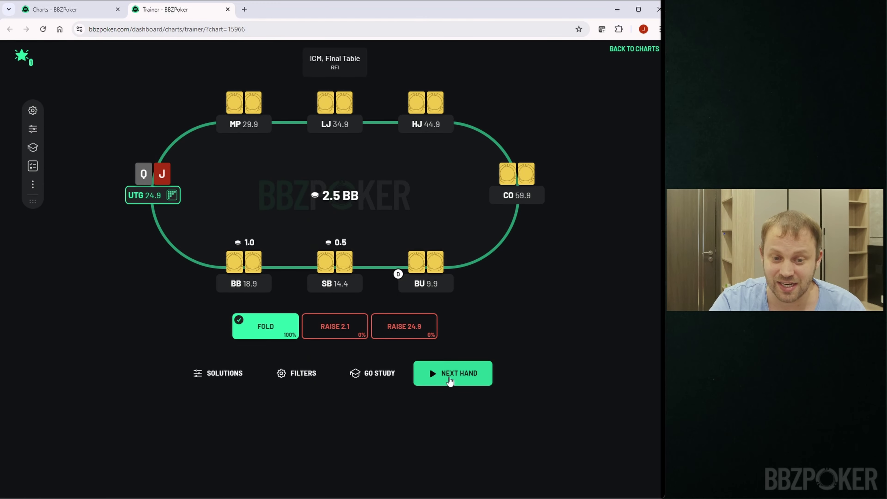
pyautogui.click(450, 381)
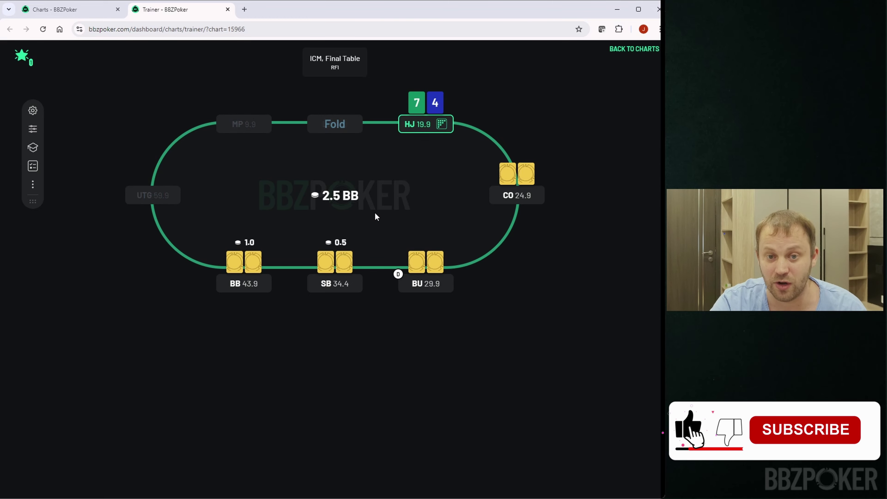
# Fold HJ 7-4 and UTG 5-5, checking the 5-5 Hero Range chart before dealing on
pyautogui.click(267, 325)
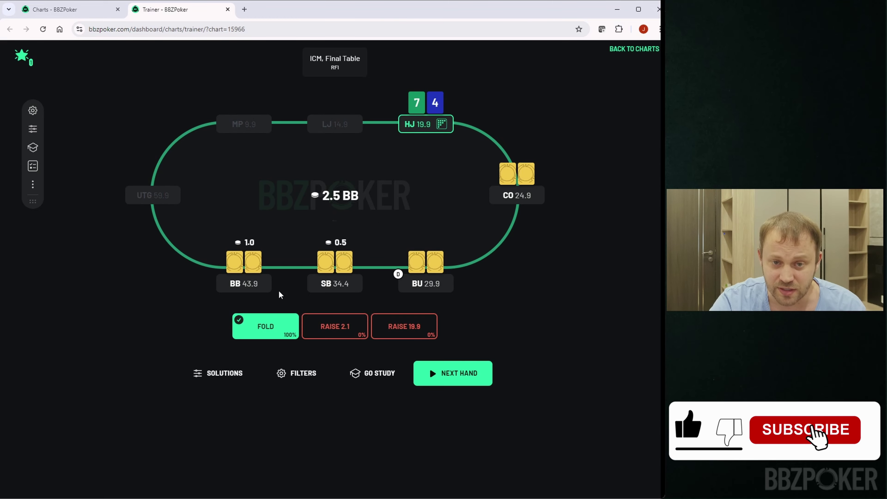
pyautogui.click(458, 381)
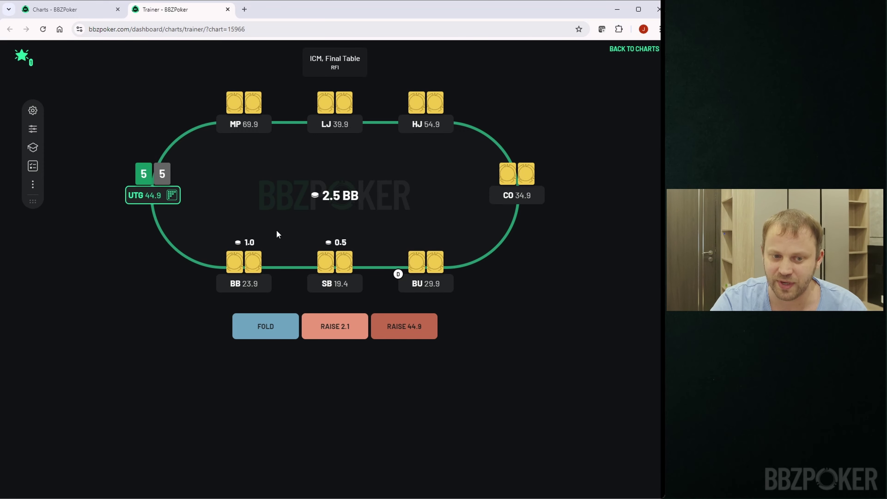
pyautogui.click(268, 340)
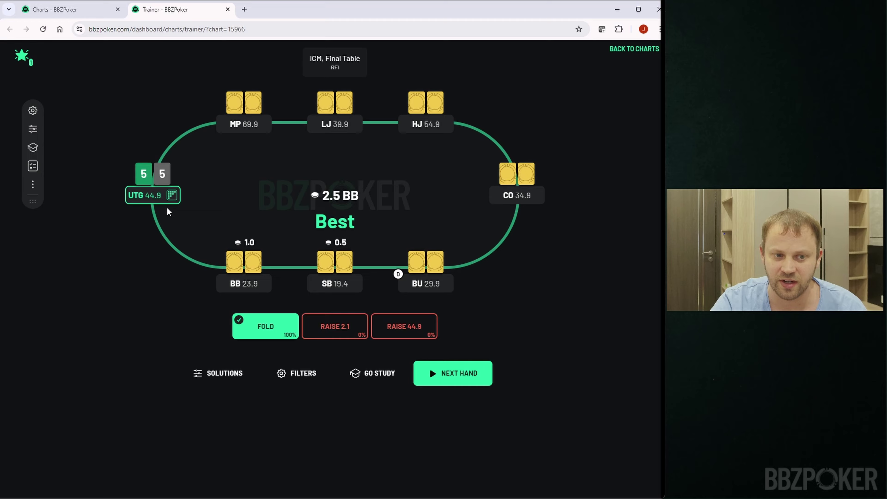
pyautogui.click(171, 195)
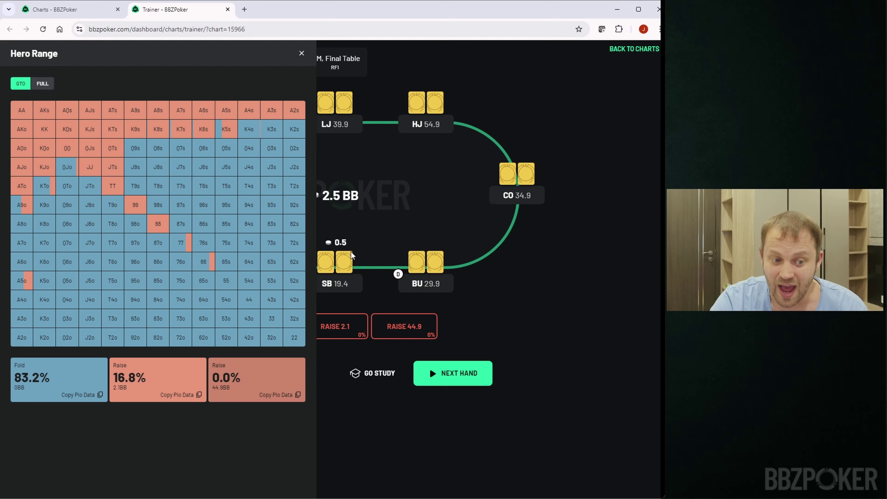
pyautogui.click(439, 373)
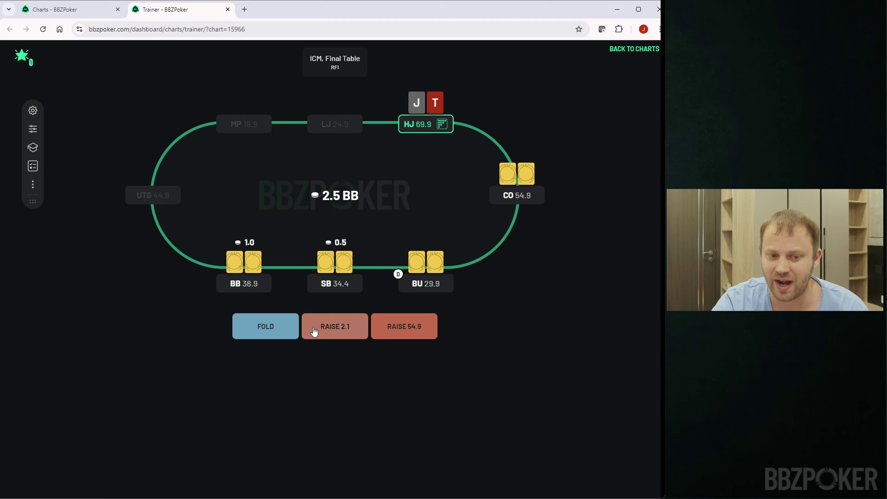
# Raise to 2.1 BB with HJ J-T and show its Hero Range: 60.4% fold, 39.6% raise
pyautogui.click(343, 335)
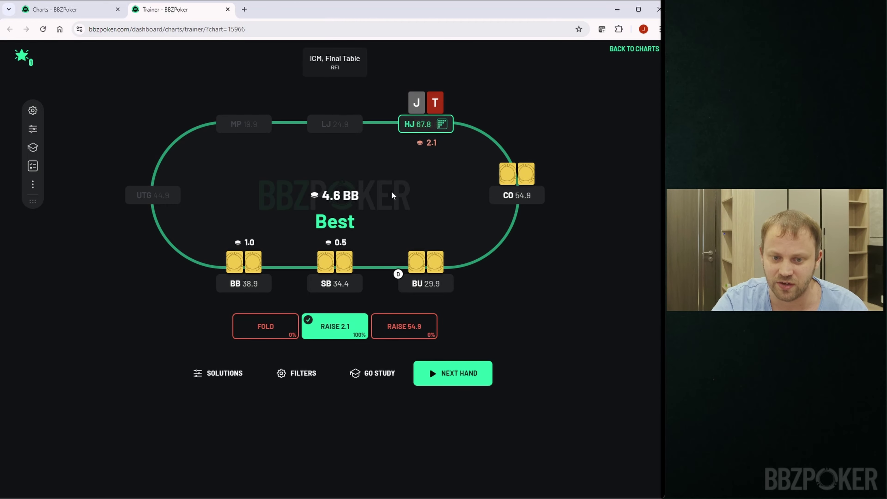
pyautogui.click(441, 127)
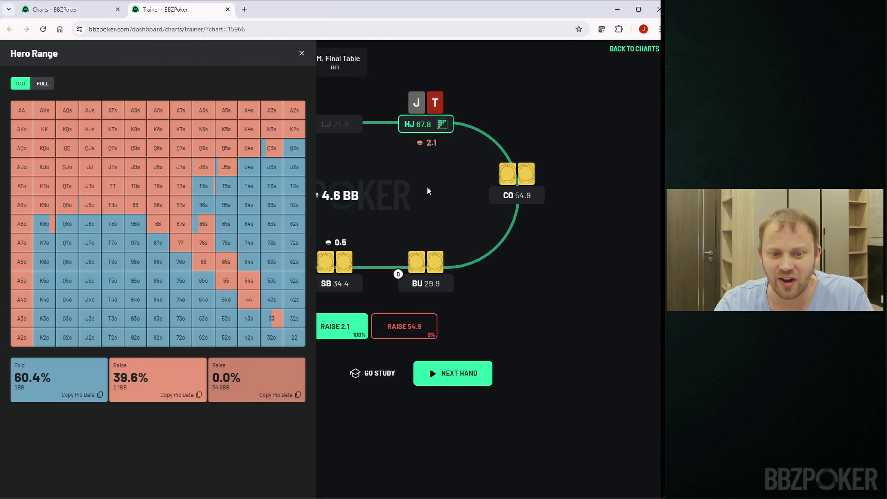
pyautogui.click(412, 189)
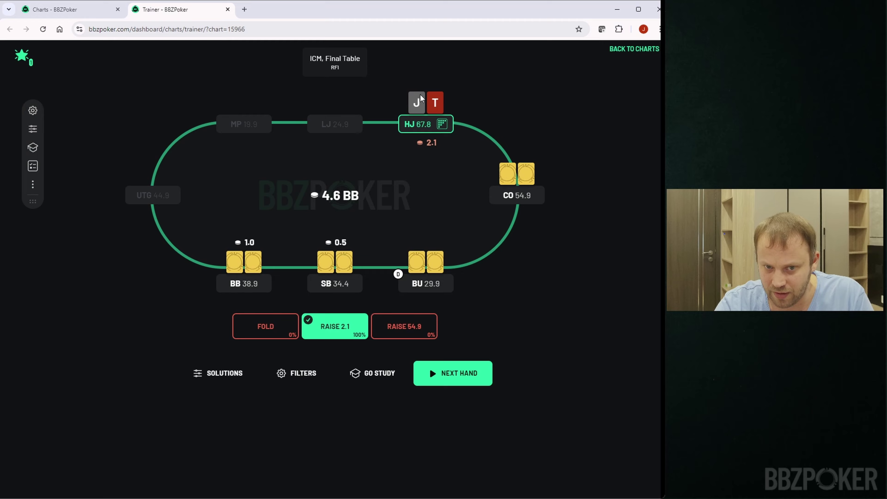
pyautogui.click(441, 124)
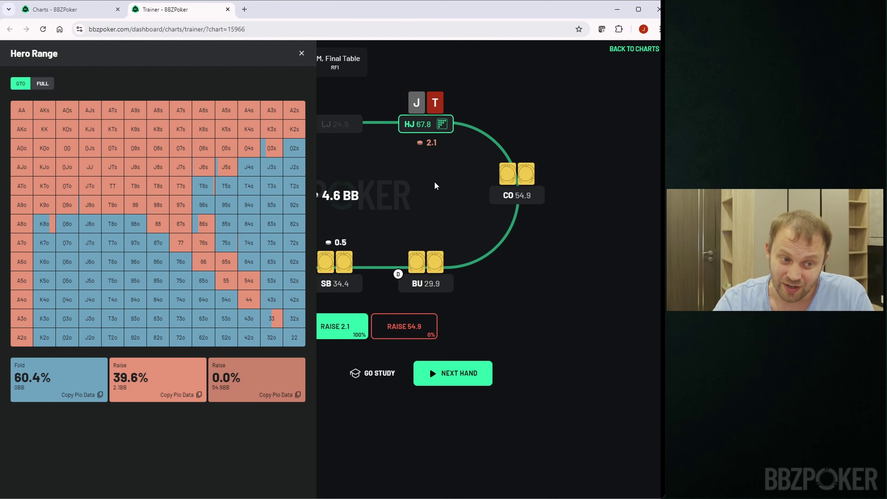
# Deal the HJ Q-J hand (19.9 BB) and repeatedly inspect its Hero Range chart
pyautogui.click(454, 235)
pyautogui.click(466, 376)
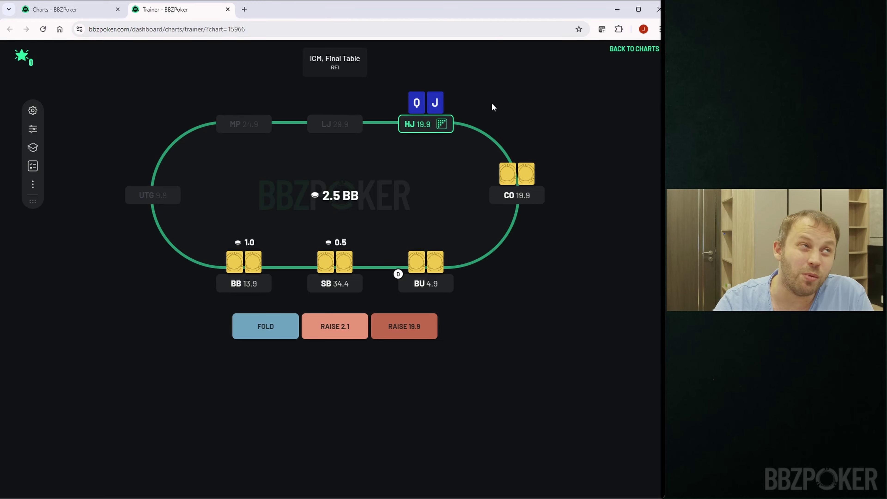
pyautogui.click(440, 124)
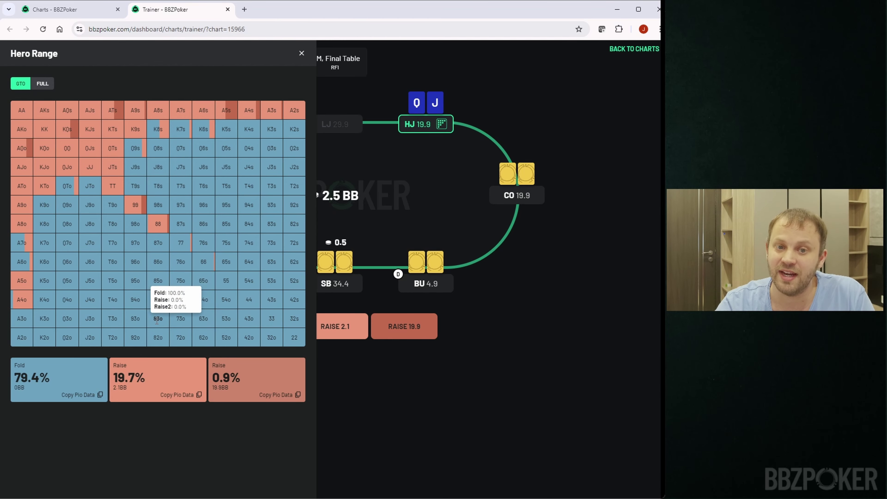
pyautogui.click(419, 141)
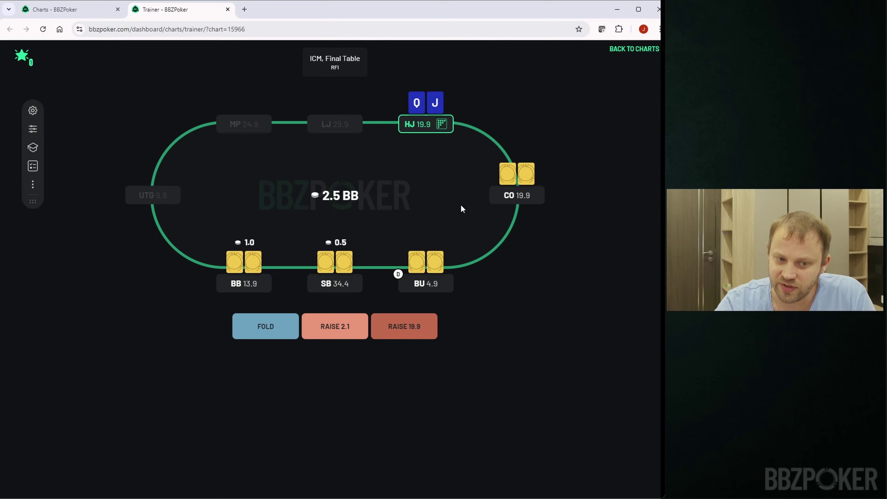
pyautogui.click(442, 124)
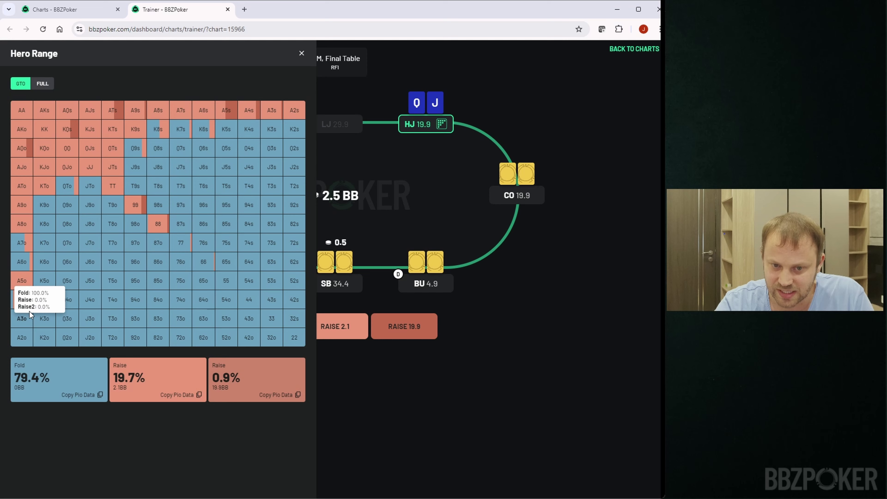
pyautogui.click(468, 211)
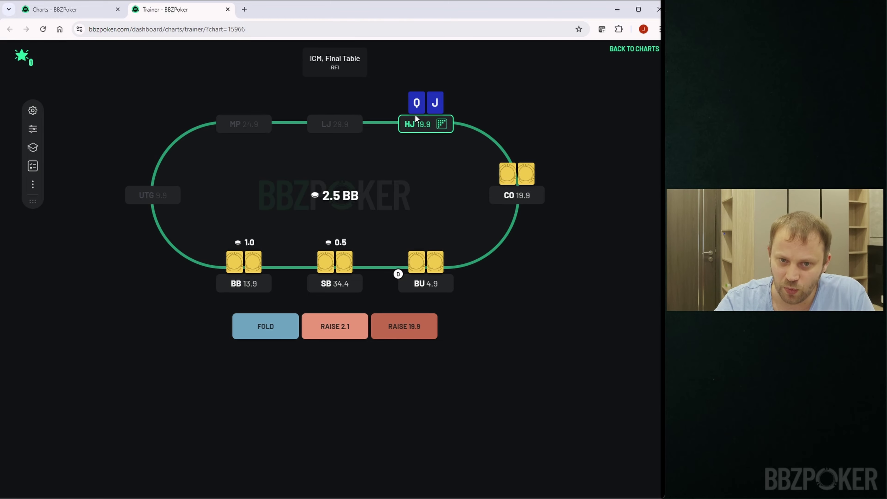
pyautogui.click(449, 125)
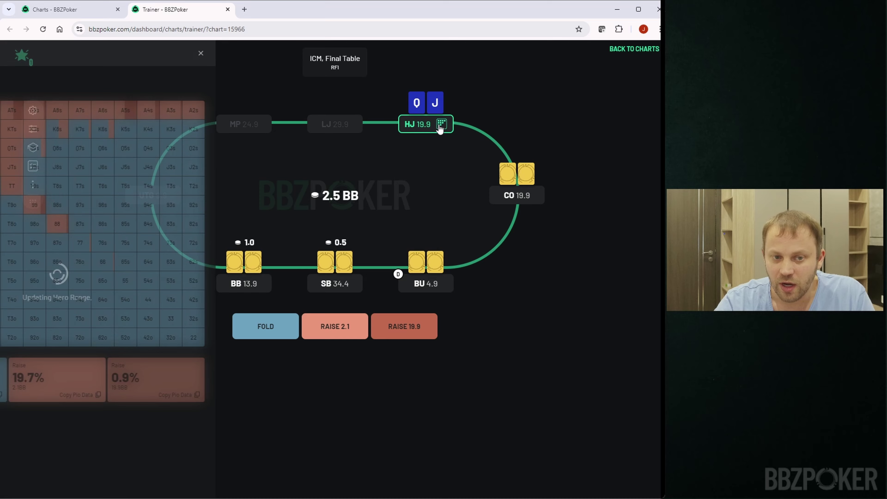
pyautogui.click(413, 182)
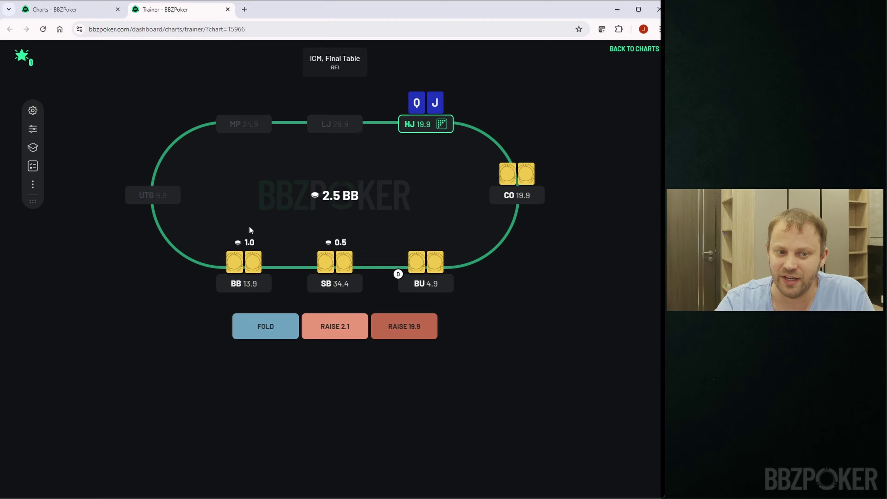
# Raise 2.1 with HJ Q-J and show its Hero Range: 79.4% fold, 19.7% raise, 0.9% all-in
pyautogui.click(338, 319)
pyautogui.click(442, 125)
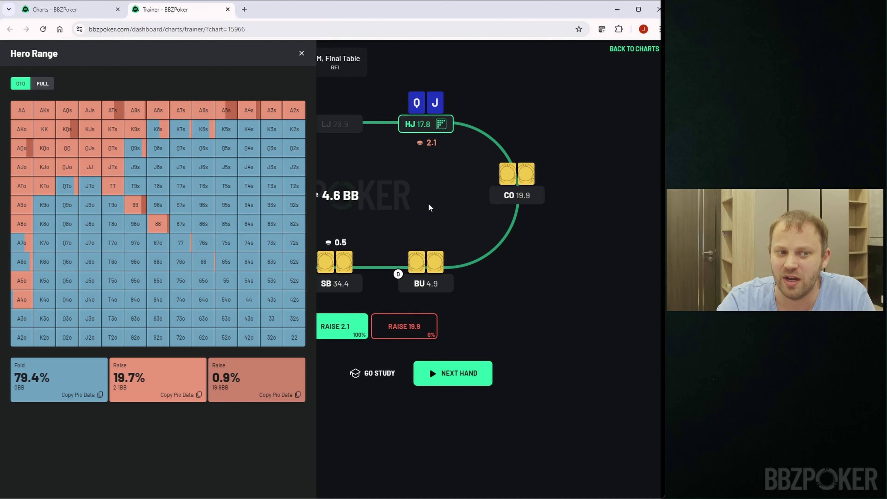
pyautogui.press('Escape')
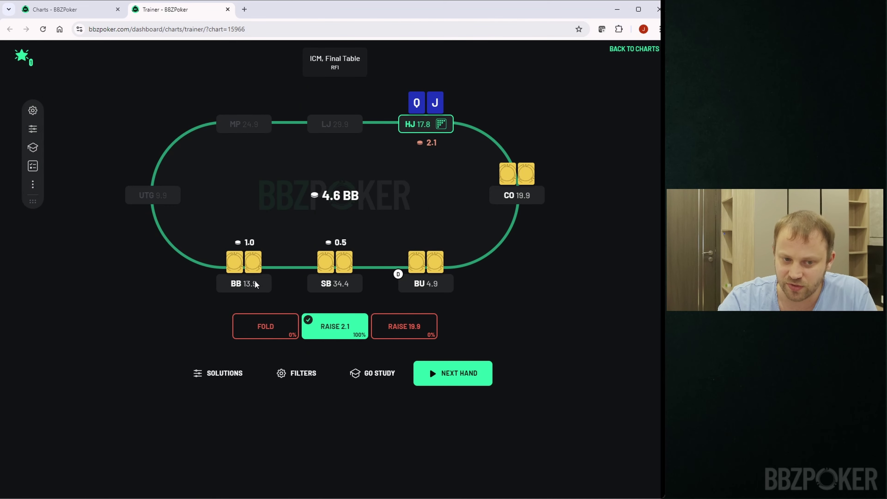
pyautogui.click(441, 124)
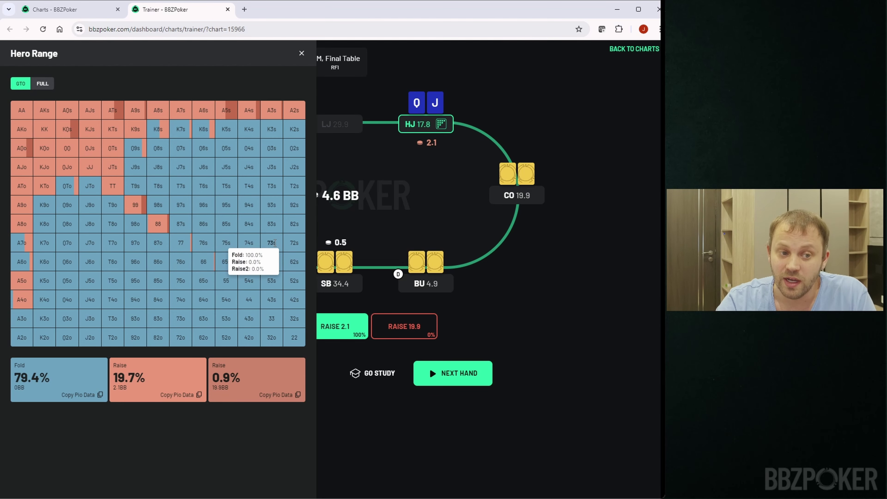
# Deal the SB A-4 hand and raise it to 9.9 BB
pyautogui.click(436, 191)
pyautogui.click(452, 372)
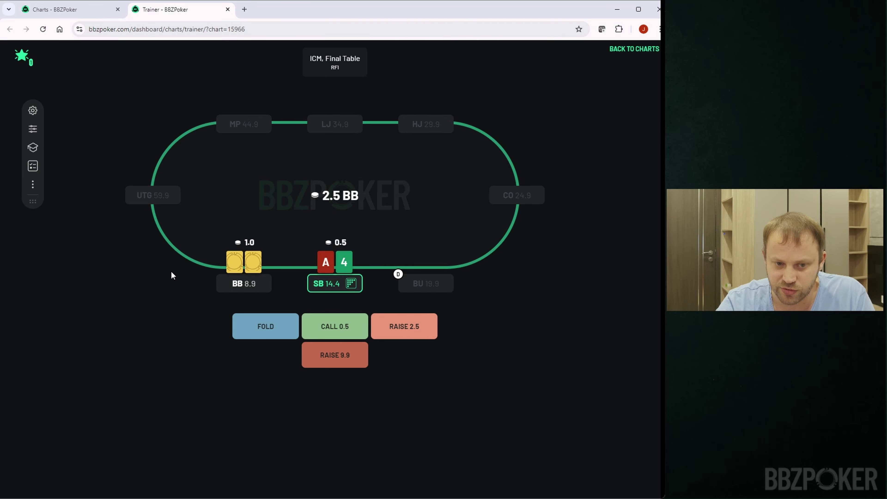
pyautogui.click(355, 364)
# Check the SB A-4 Hero Range, then deal and fold CO 5-4 with 34.9 BB
pyautogui.click(349, 288)
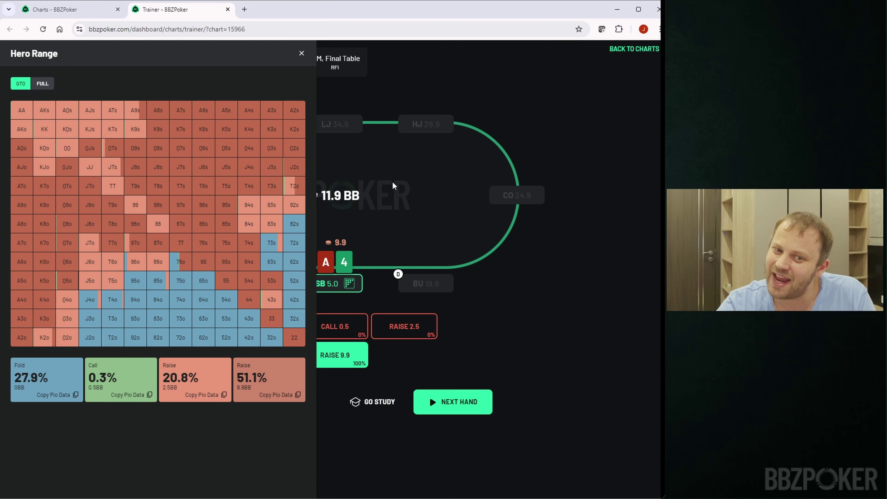
pyautogui.click(393, 186)
pyautogui.click(439, 394)
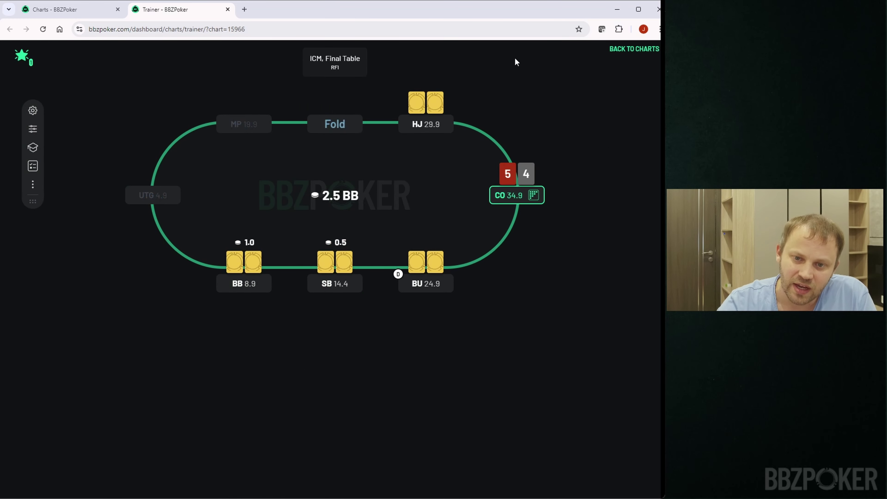
pyautogui.click(252, 334)
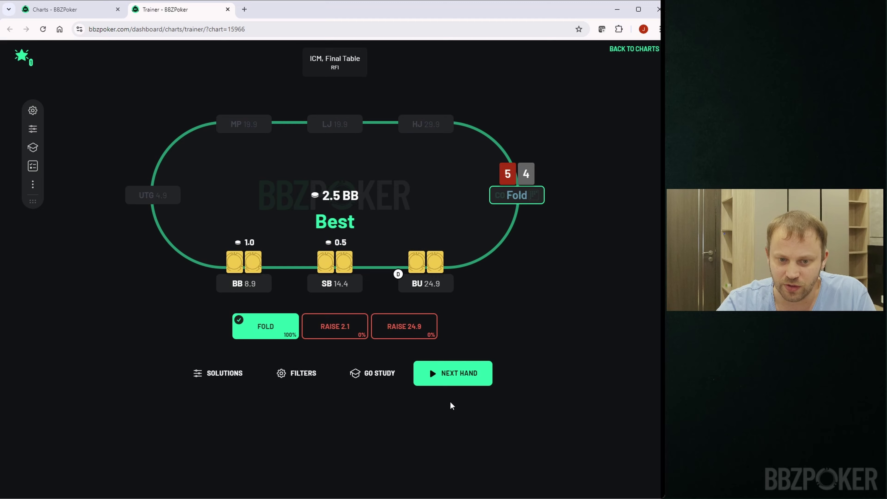
# Deal and fold the LJ 8-6 hand, then deal the HJ A-3 hand with 29.9 BB
pyautogui.click(458, 378)
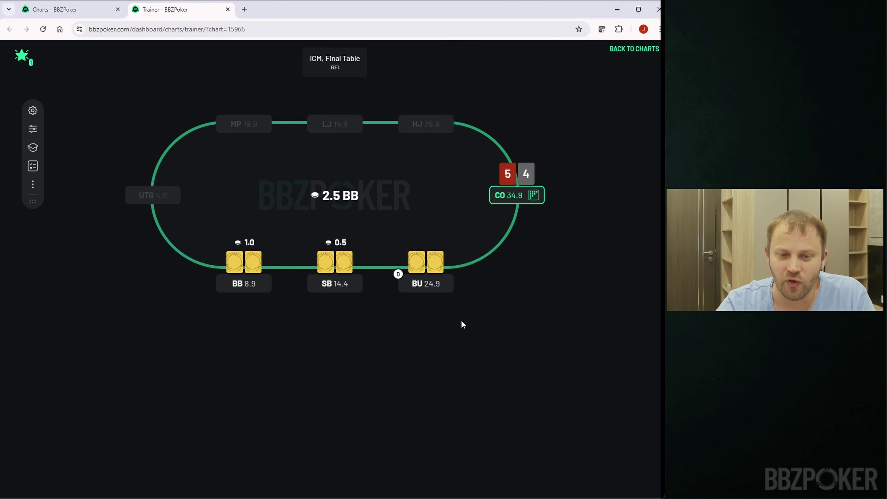
pyautogui.click(261, 338)
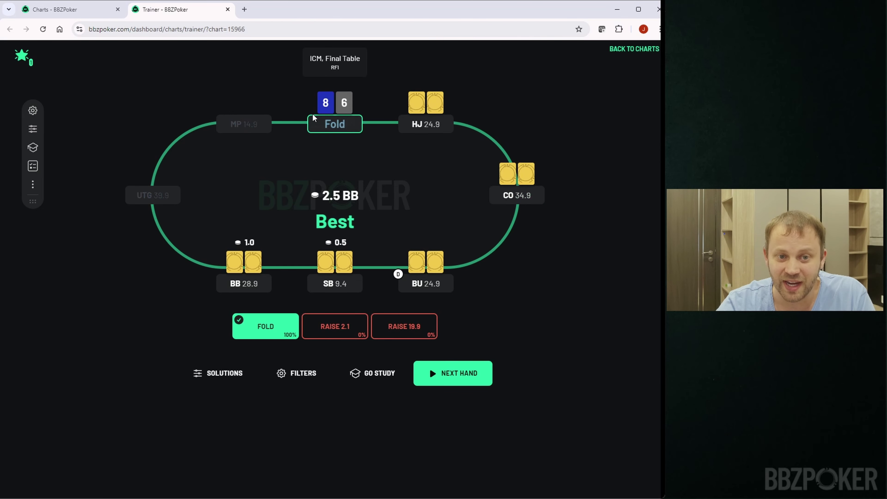
pyautogui.click(453, 366)
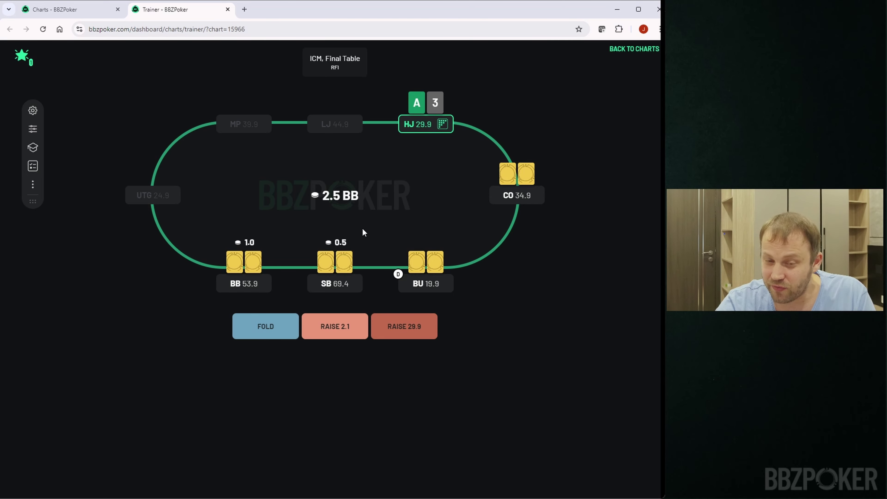
# Fold HJ A-3, review its Hero Range chart (100% fold), and deal the BU 7-4 hand
pyautogui.click(266, 336)
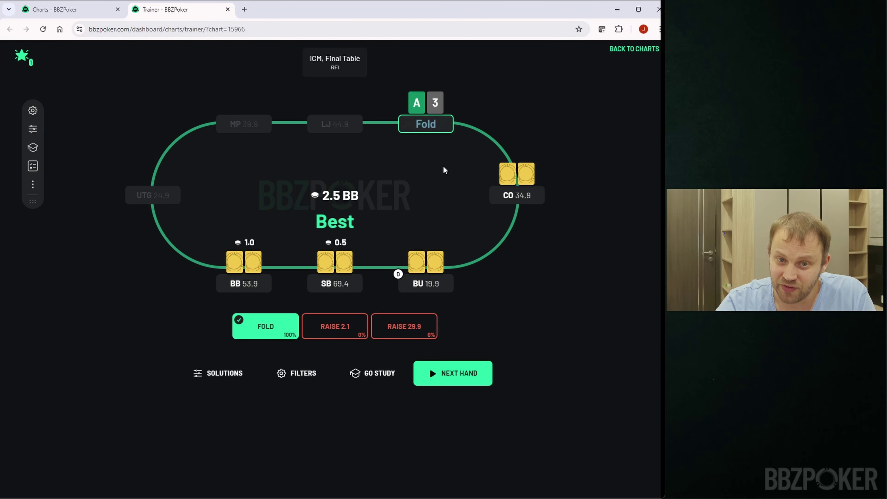
pyautogui.click(441, 124)
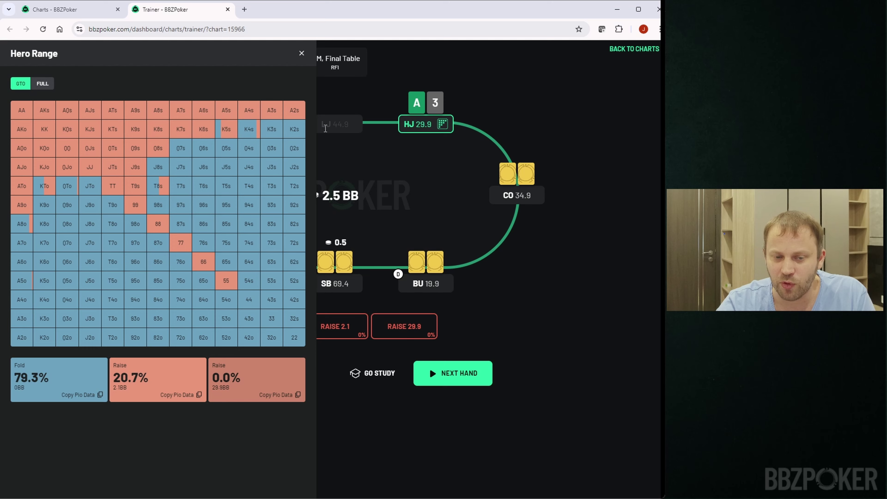
pyautogui.click(406, 190)
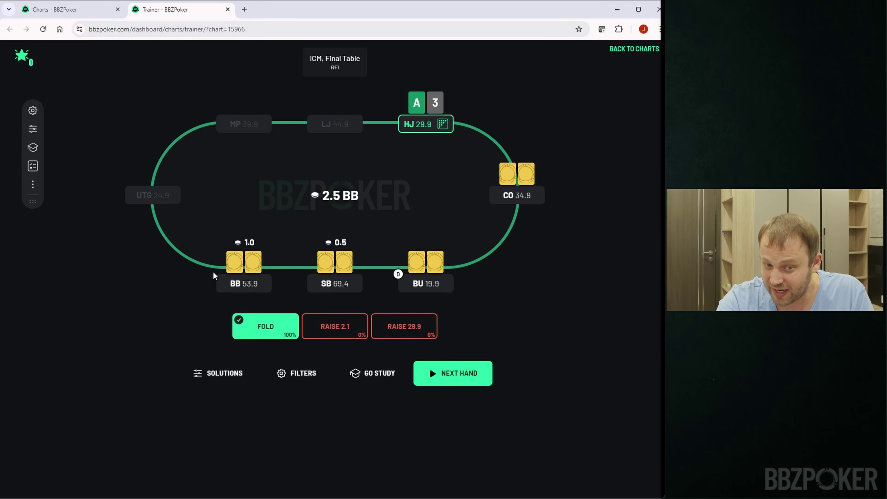
pyautogui.click(442, 124)
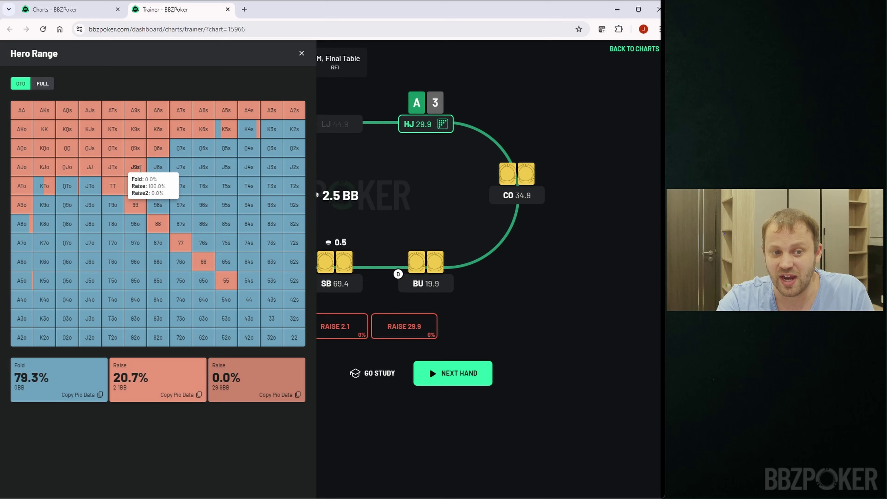
pyautogui.click(431, 197)
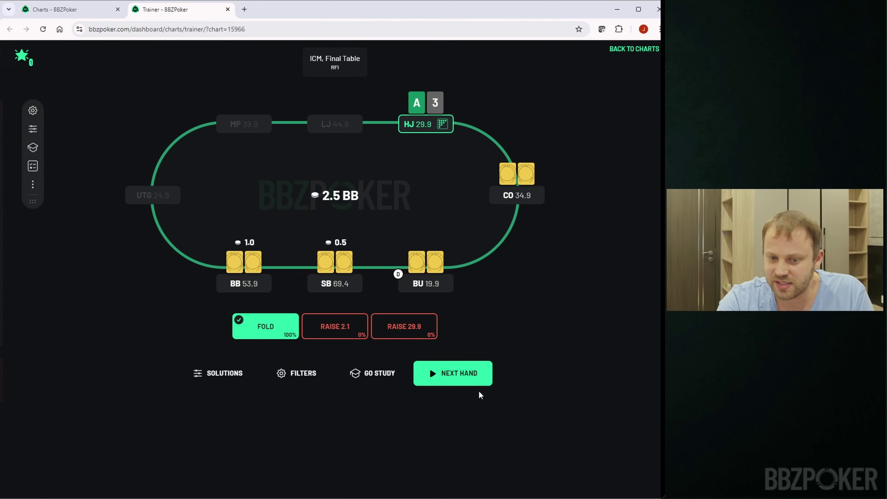
pyautogui.click(464, 373)
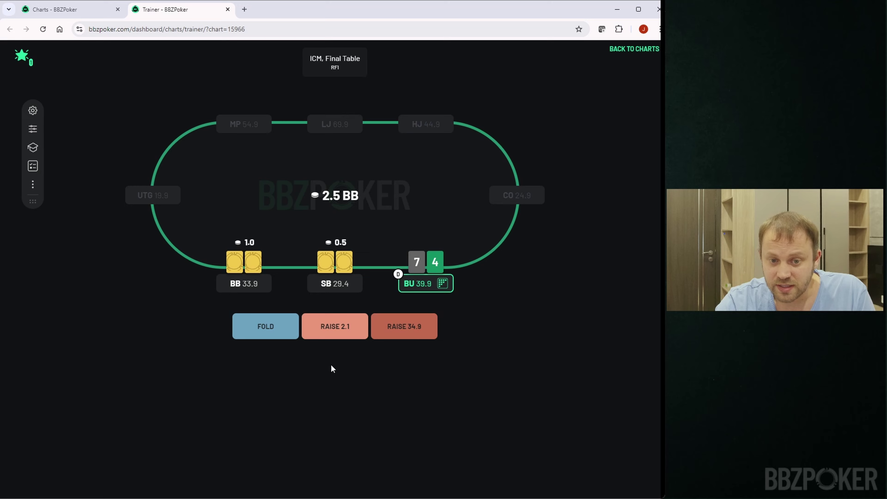
# Fold BU 7-4 and LJ T-5, dealing on to the LJ A-9 hand with 22.9 BB
pyautogui.click(273, 331)
pyautogui.click(460, 377)
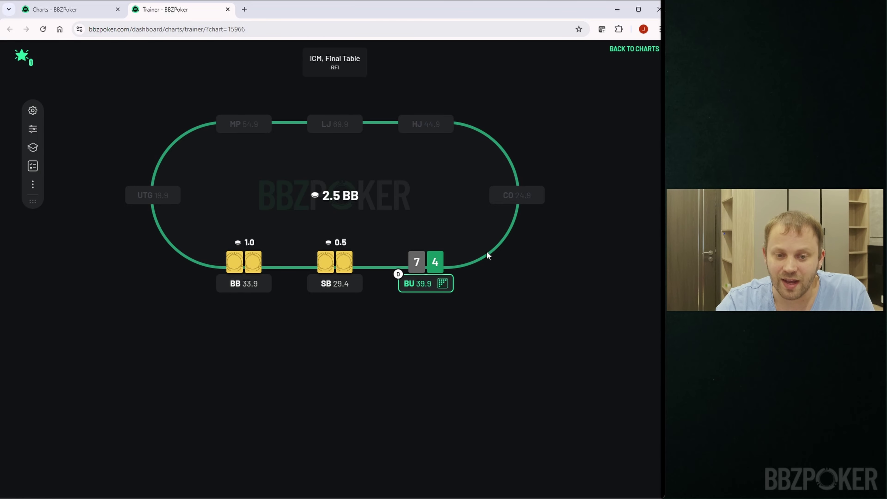
pyautogui.click(265, 329)
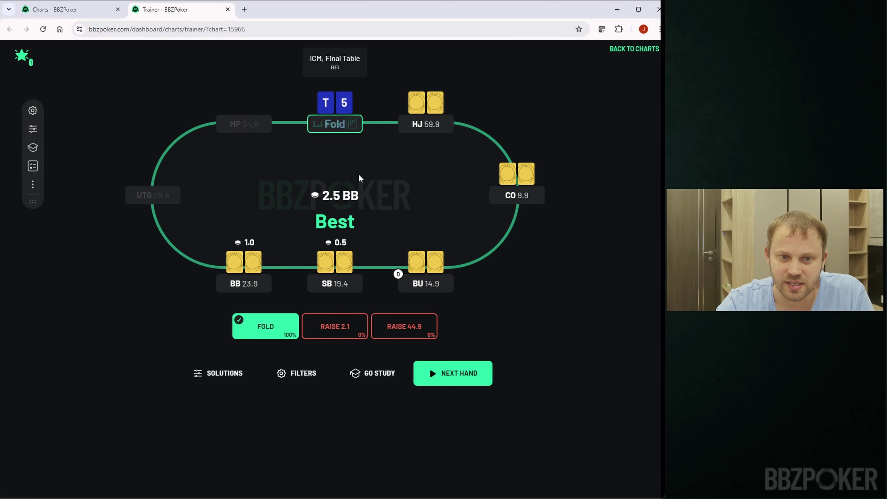
pyautogui.click(452, 374)
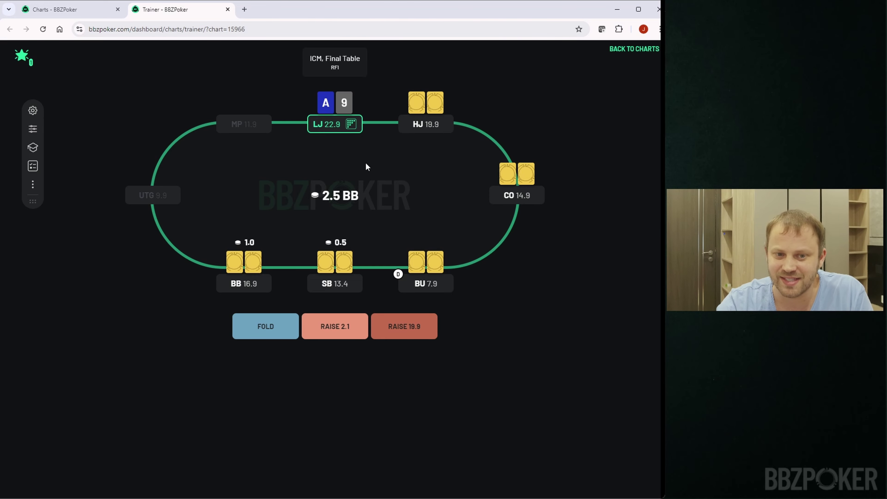
# Raise to 2.1 with the LJ A-9 and review the Hero Range chart for that spot
pyautogui.click(346, 326)
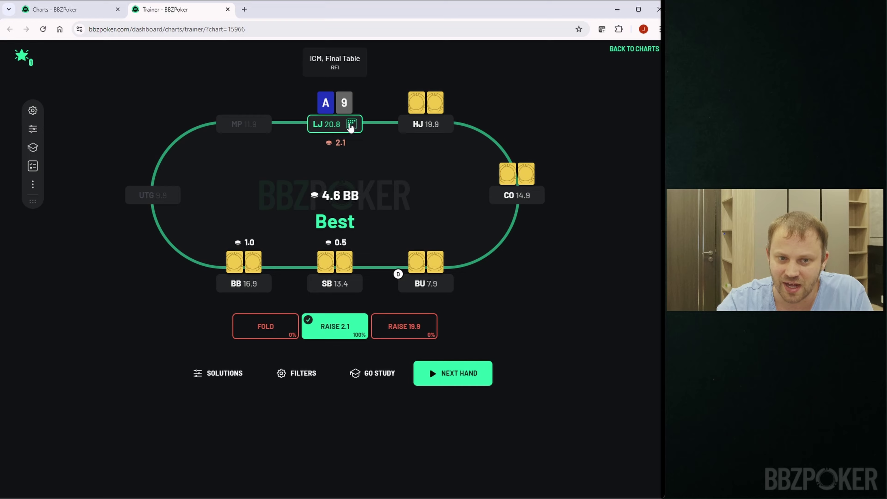
pyautogui.click(351, 125)
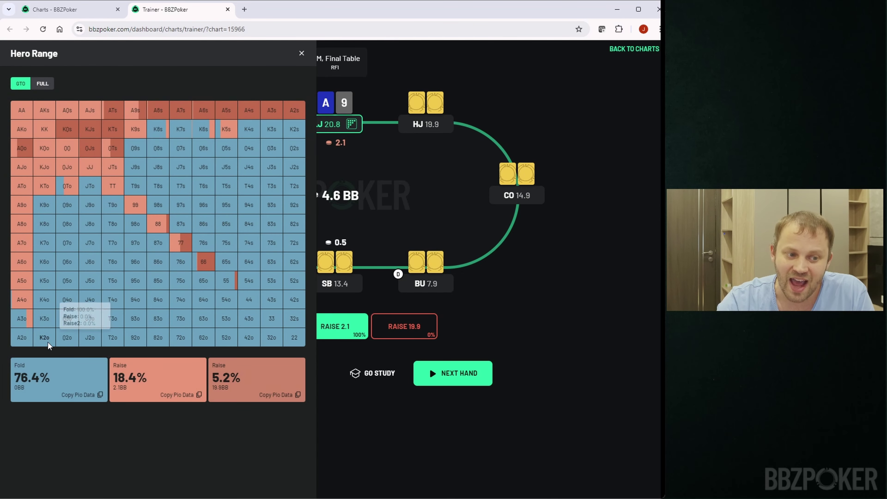
pyautogui.moveTo(24, 308)
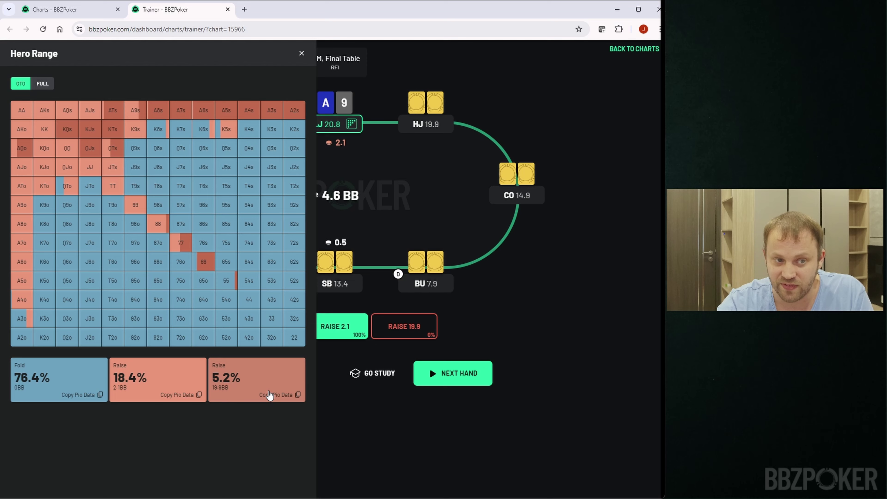
pyautogui.click(433, 192)
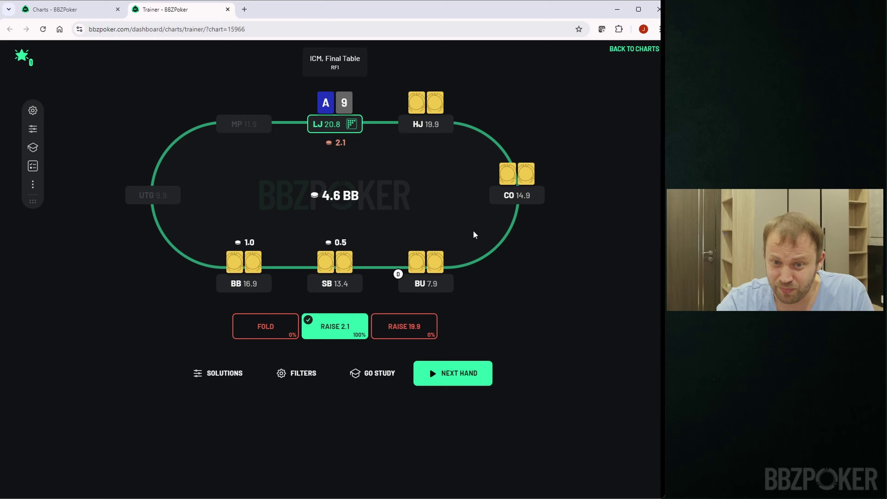
# Look over the LJ Hero Range chart once more, then deal the HJ 7-4 hand
pyautogui.click(352, 124)
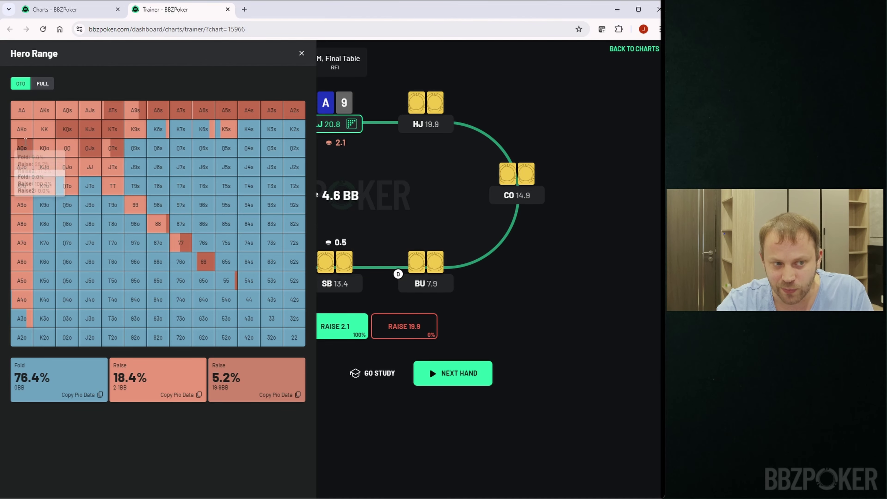
pyautogui.click(438, 198)
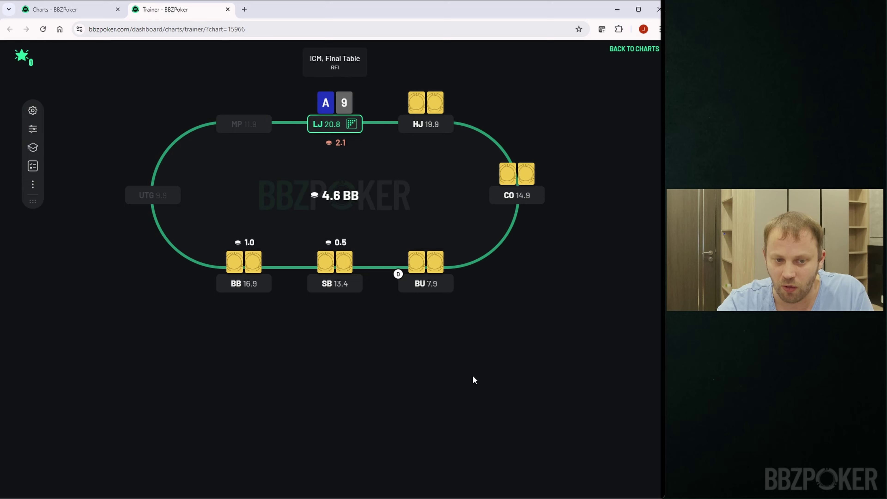
pyautogui.click(414, 202)
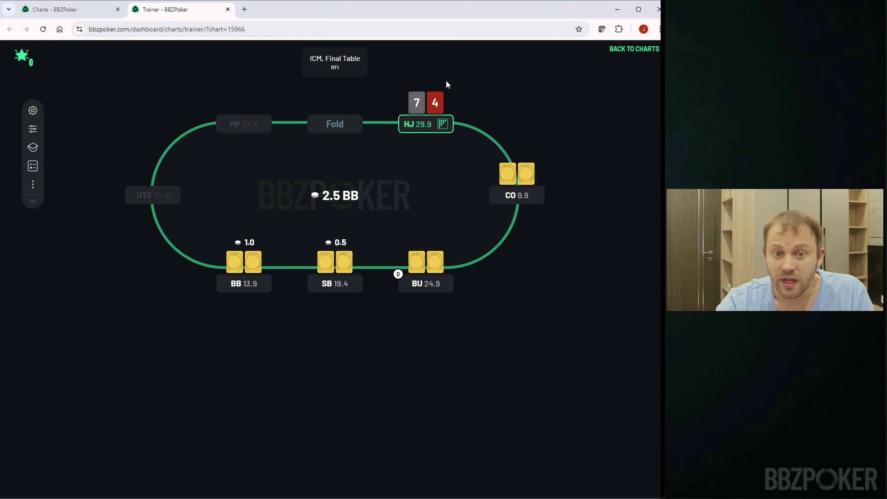
# Fold the HJ 7-4 and deal the next hand, a BU spot with 54.9 BB
pyautogui.click(274, 319)
pyautogui.click(448, 373)
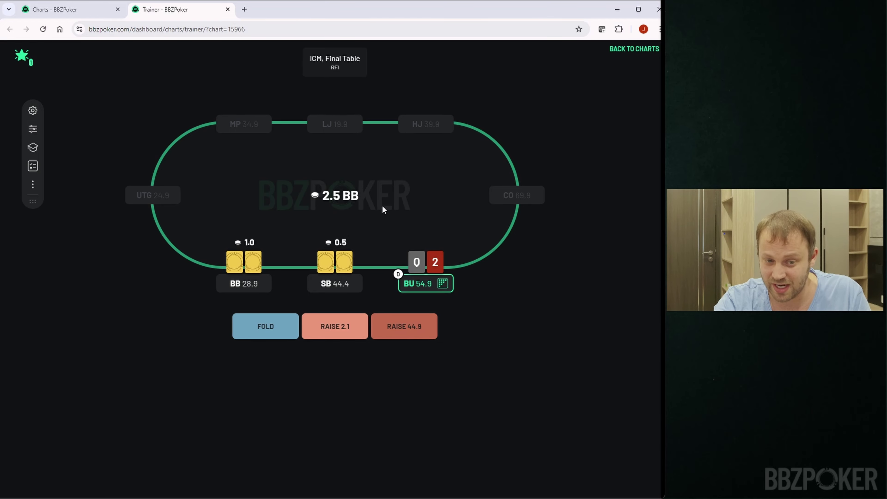
# Fold the BU hand, check the BU Hero Range chart, then deal an SB hand with 44.4 BB
pyautogui.click(264, 330)
pyautogui.click(442, 283)
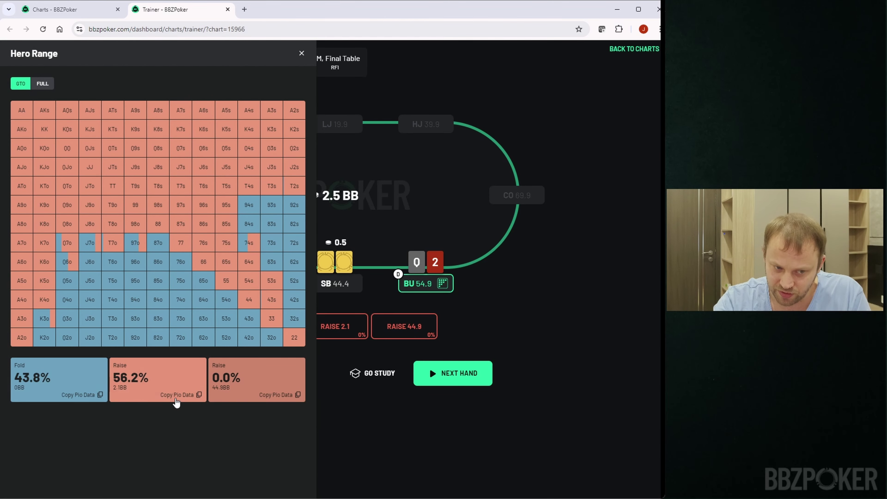
pyautogui.click(429, 209)
pyautogui.click(454, 372)
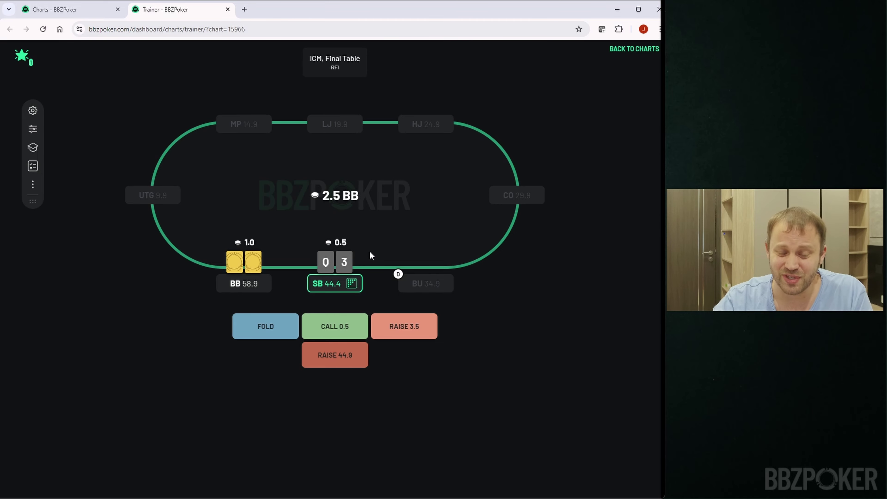
# Call 0.5 with the SB Q-3, review the SB Hero Range chart, and deal the next hand
pyautogui.click(346, 324)
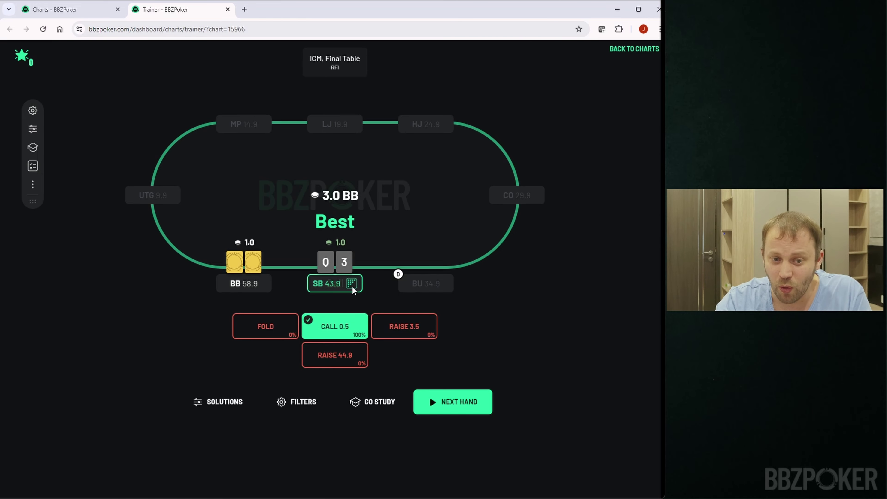
pyautogui.click(351, 283)
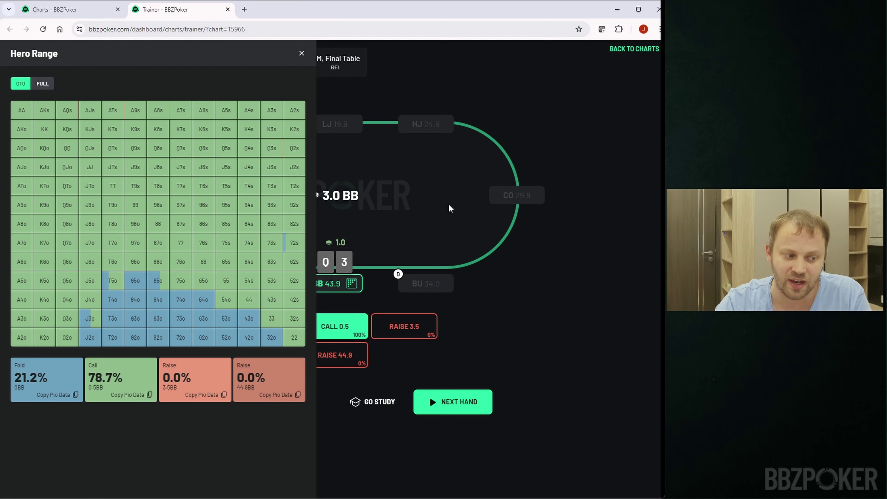
pyautogui.click(437, 433)
pyautogui.click(454, 407)
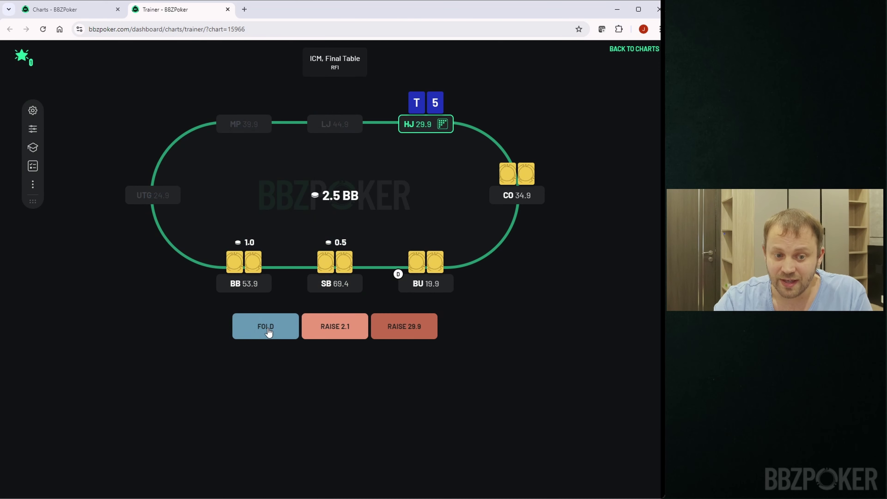
# Fold the HJ T-5 and the LJ 4-2, dealing a new hand after each
pyautogui.click(268, 332)
pyautogui.click(431, 369)
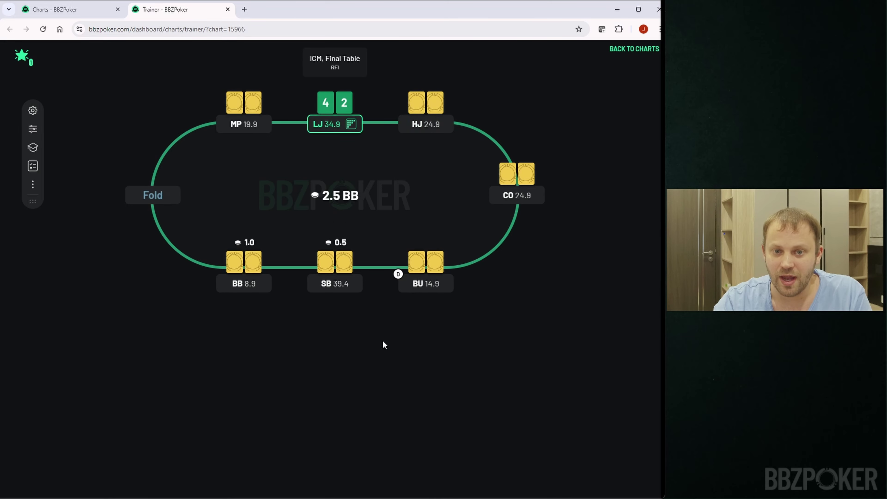
pyautogui.click(267, 336)
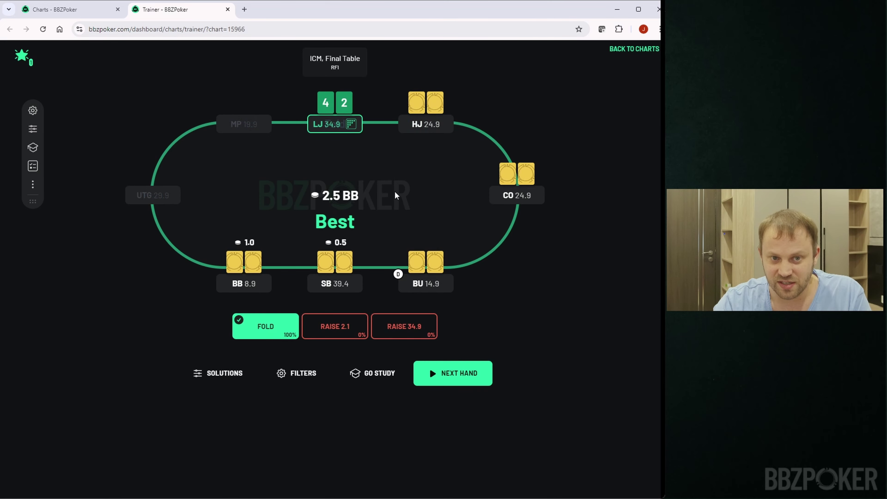
pyautogui.click(450, 373)
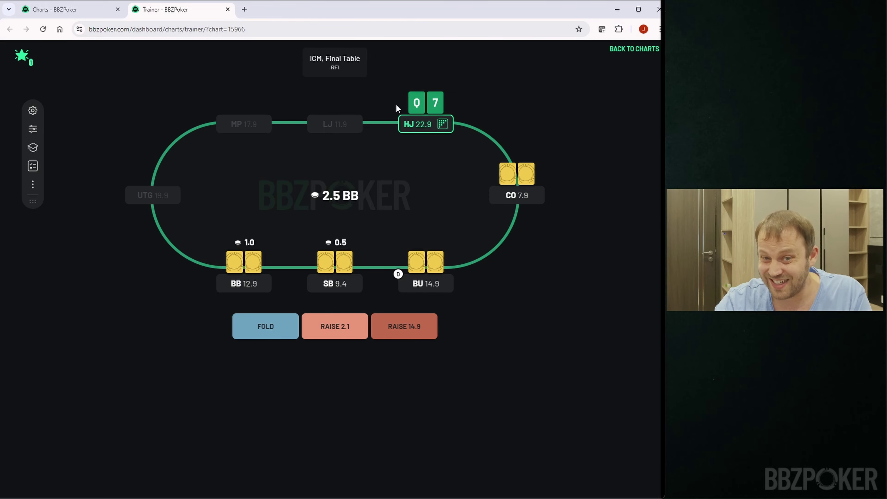
# Fold the HJ Q-7 with the F hotkey and bring up its HJ Hero Range chart
pyautogui.press('f')
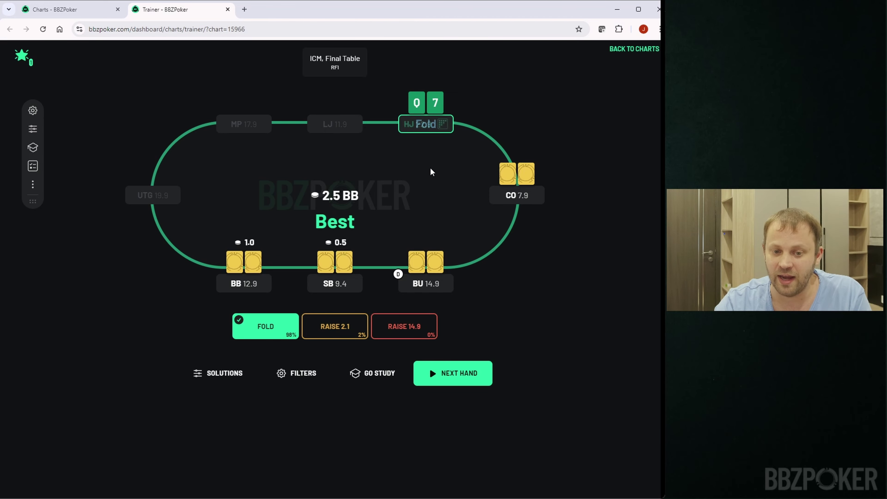
pyautogui.click(442, 124)
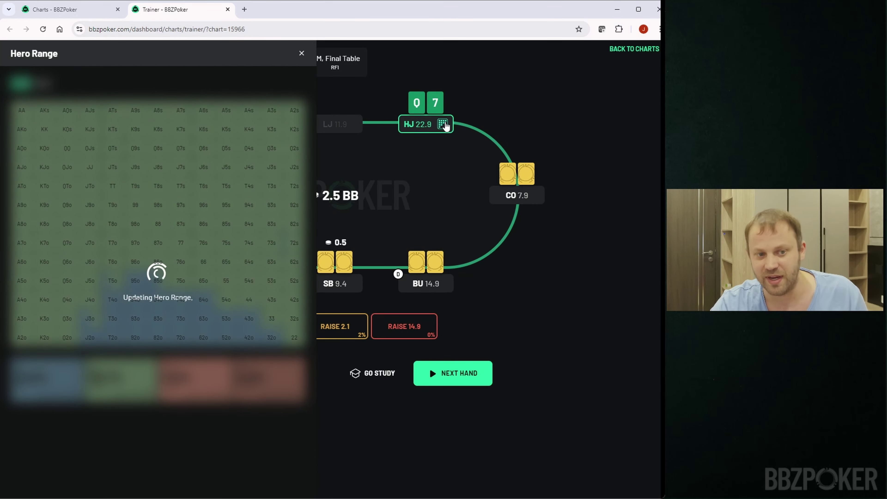